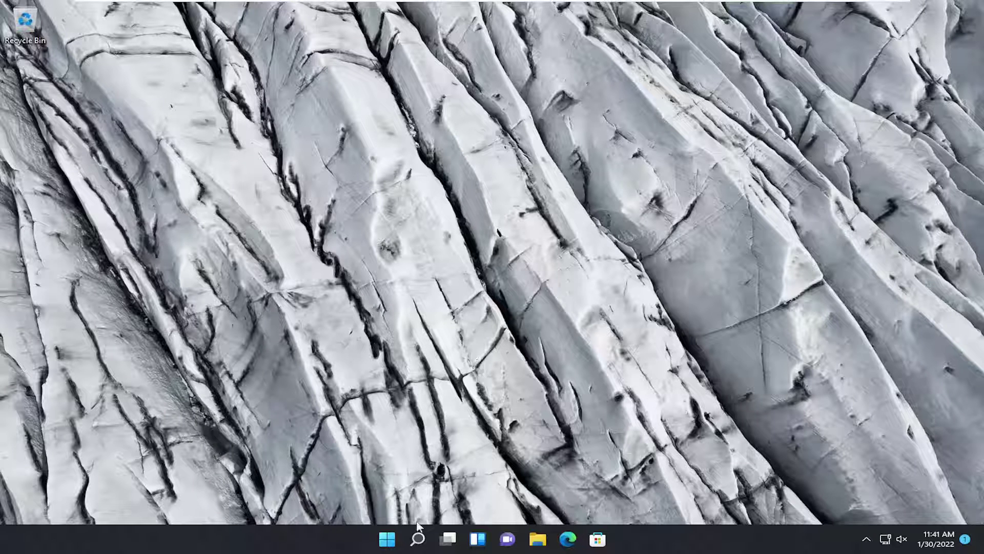
# Search for 'services', open the Services app, and scroll to the Bluetooth entries
pyautogui.click(418, 539)
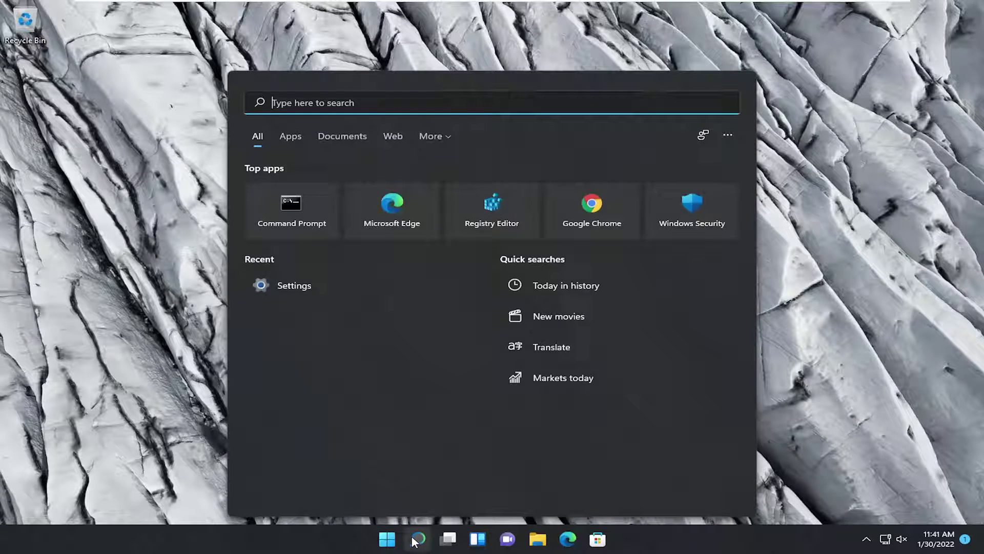
pyautogui.write('services')
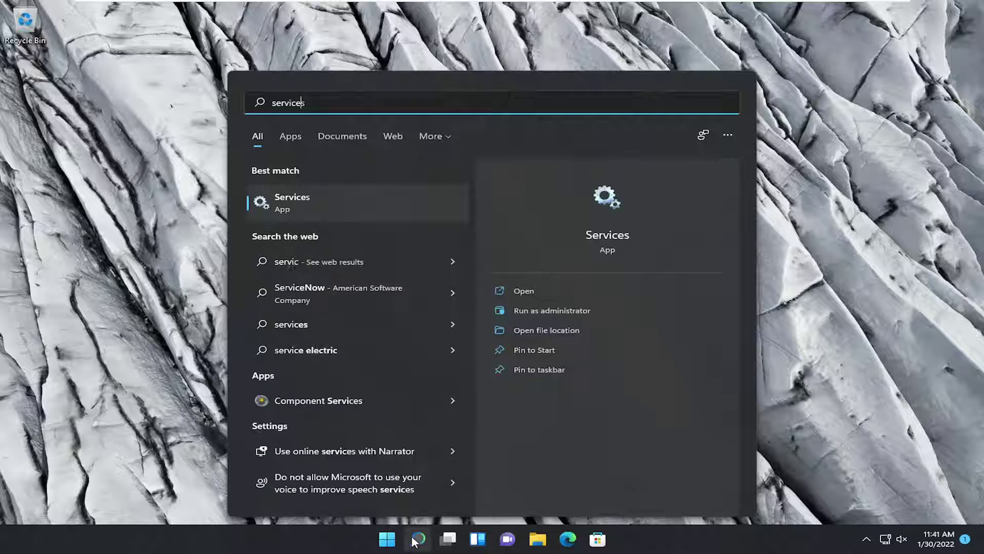
pyautogui.click(297, 208)
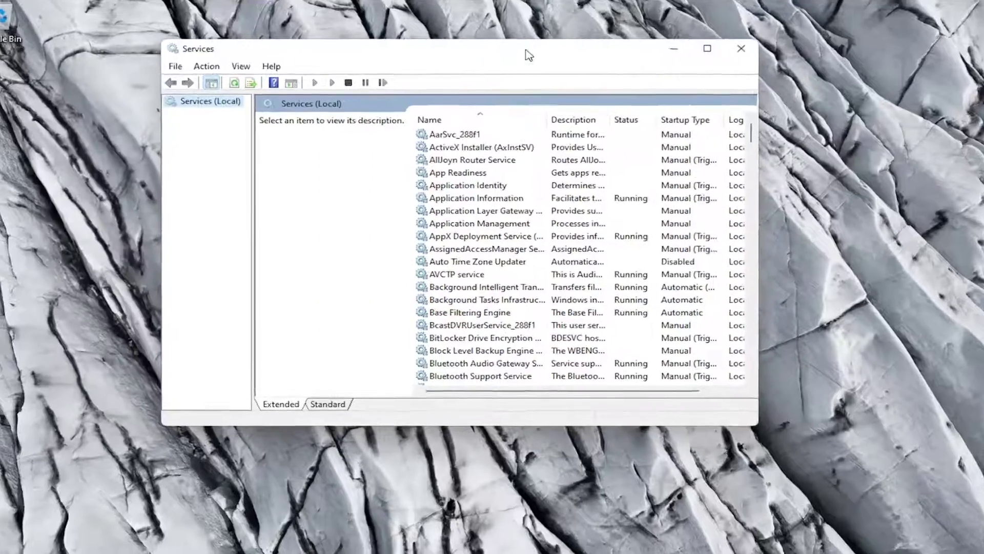
pyautogui.scroll(-2, 336, 338)
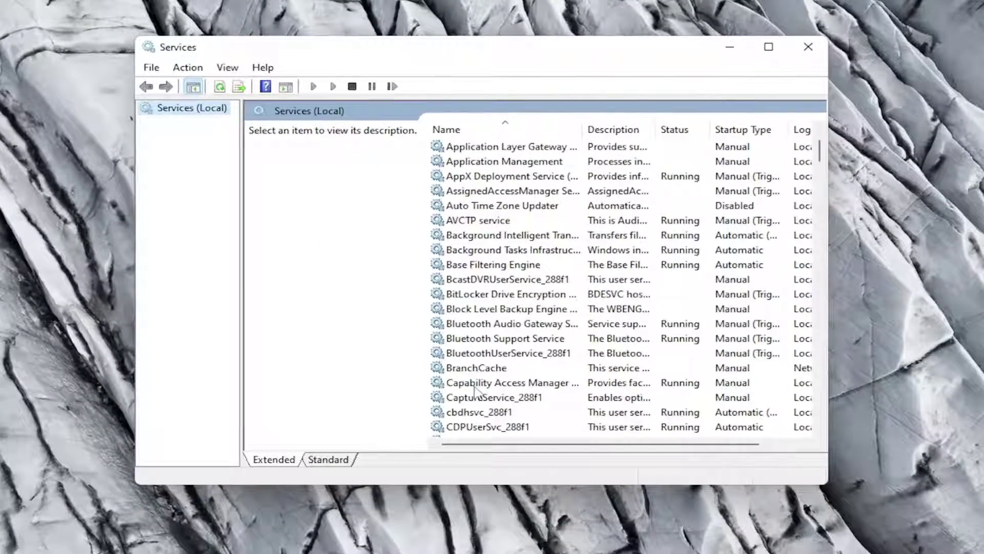
pyautogui.click(470, 341)
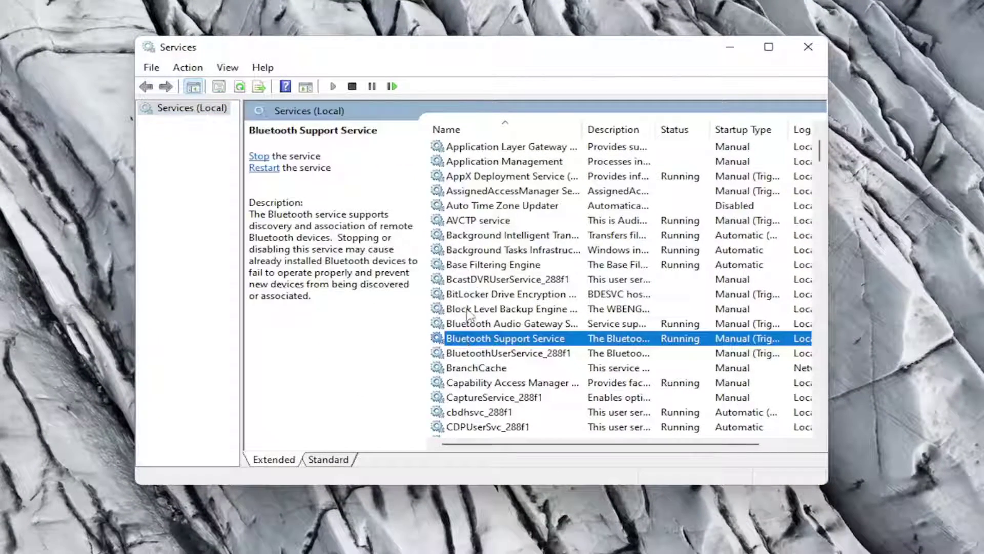
# Set Bluetooth Audio Gateway Service's startup type to Automatic and apply it
pyautogui.doubleClick(467, 324)
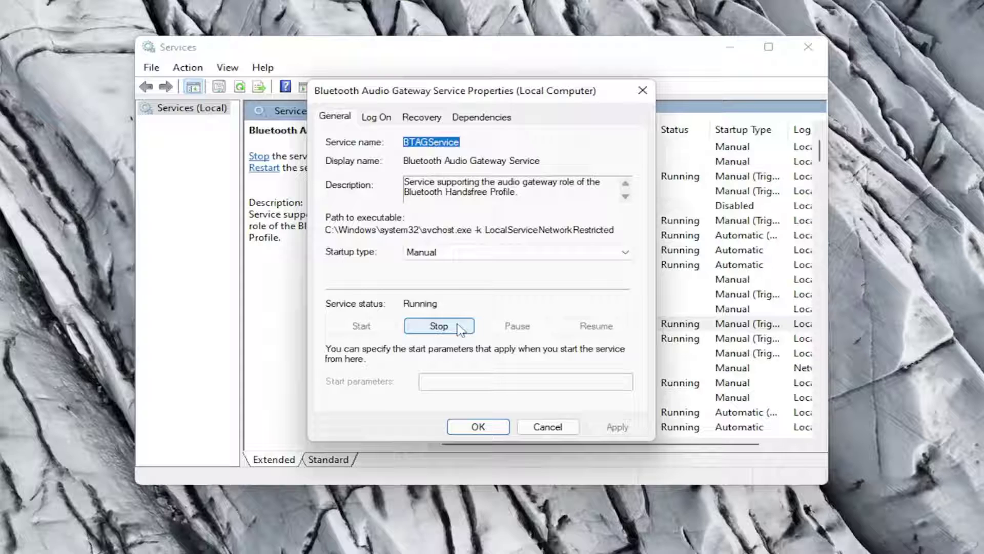
pyautogui.click(425, 252)
pyautogui.click(422, 286)
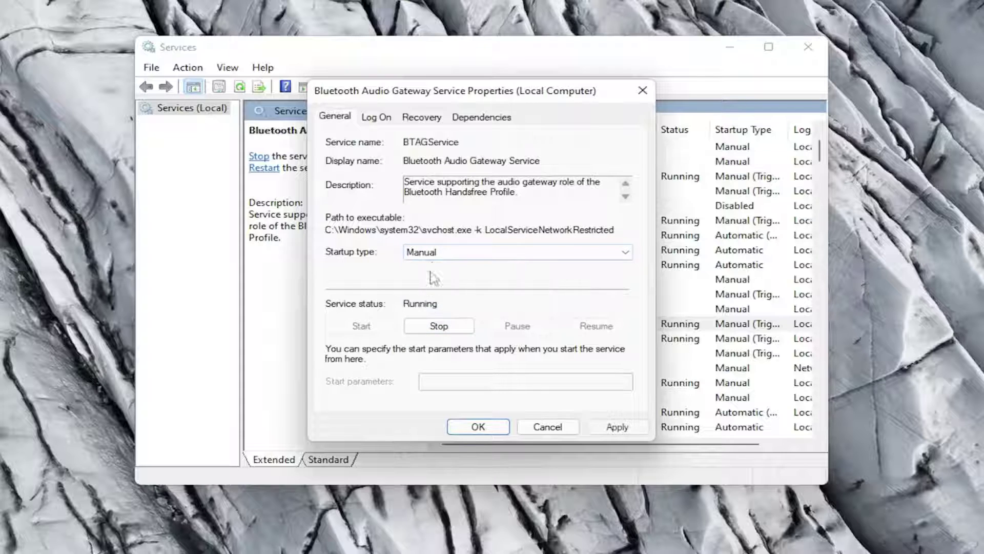
pyautogui.click(431, 252)
pyautogui.click(438, 278)
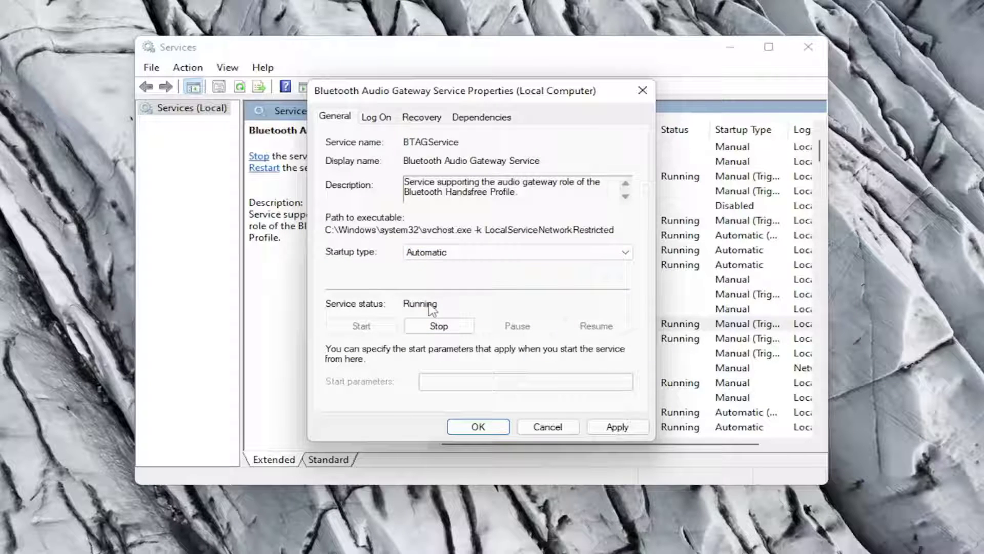
pyautogui.click(605, 425)
pyautogui.click(477, 427)
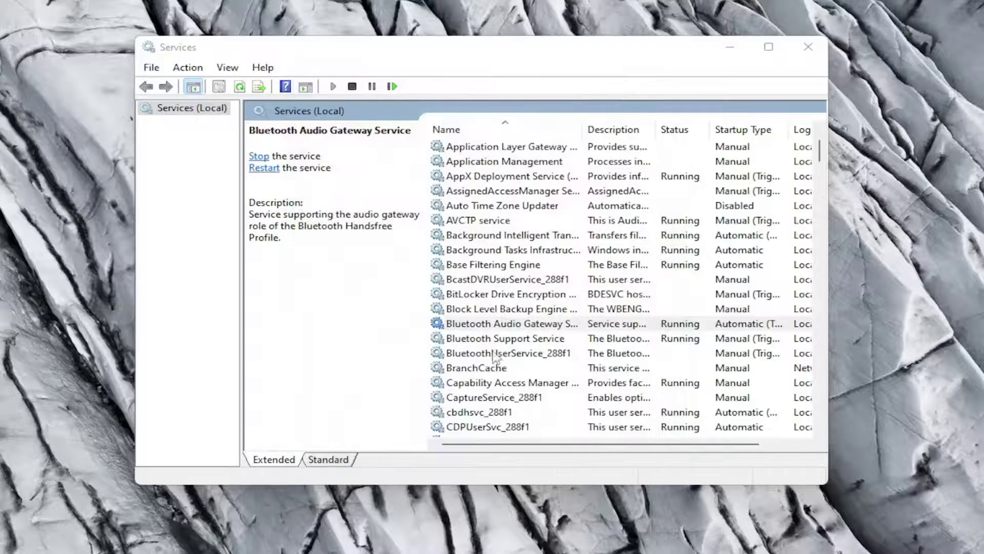
# Set Bluetooth Support Service's startup type to Automatic and apply it
pyautogui.doubleClick(494, 339)
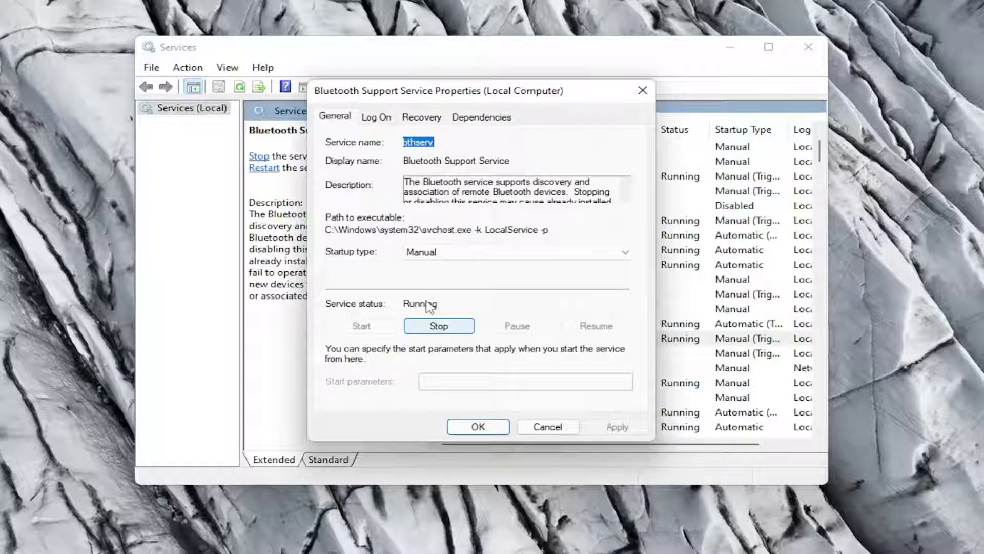
pyautogui.click(443, 257)
pyautogui.click(438, 279)
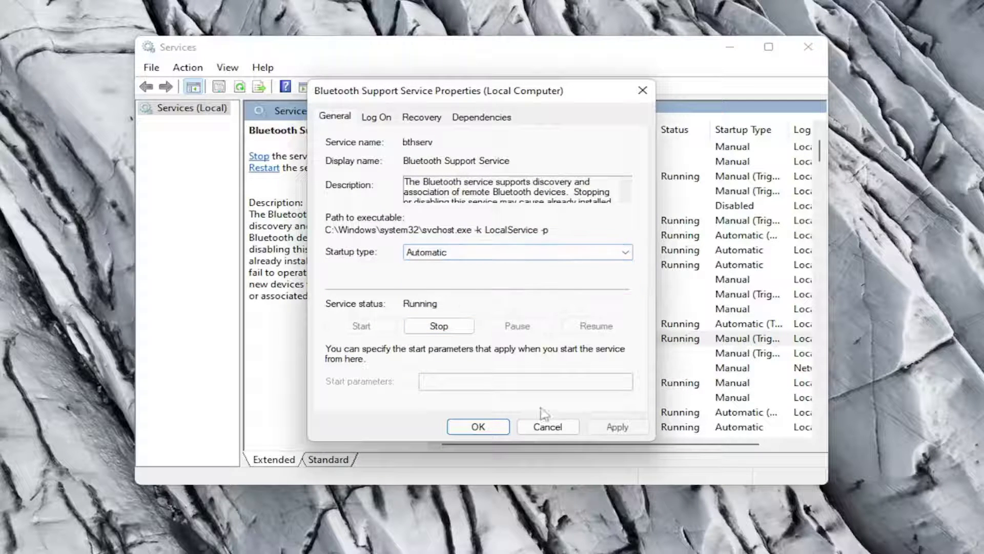
pyautogui.click(607, 427)
pyautogui.click(467, 424)
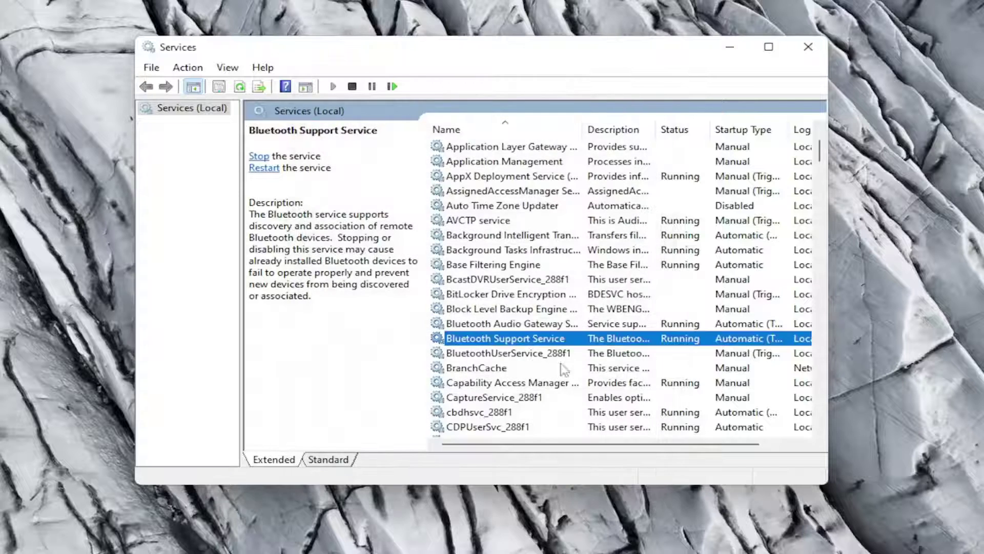
pyautogui.click(510, 353)
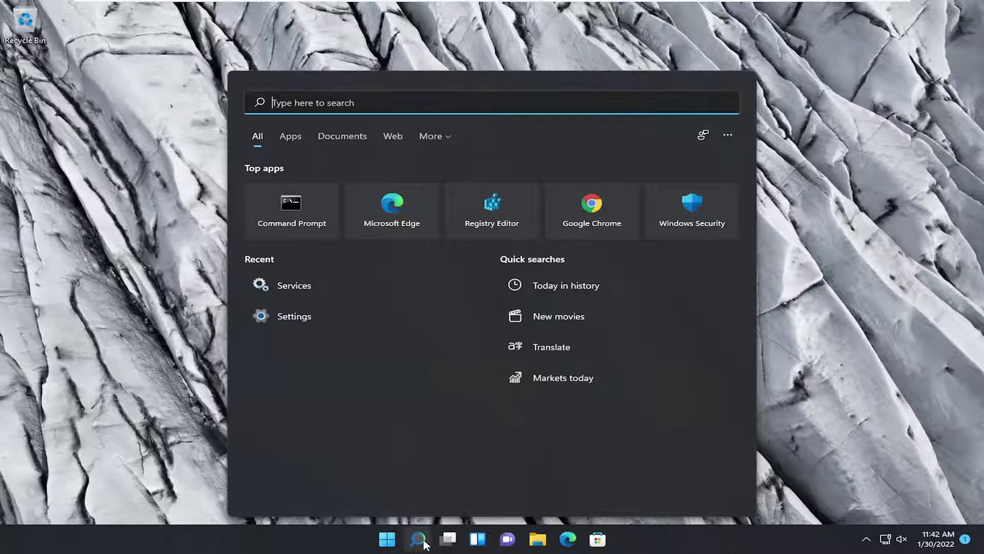
# Run Command Prompt as administrator from a 'cmd' search, approving the UAC prompt
pyautogui.write('cmd')
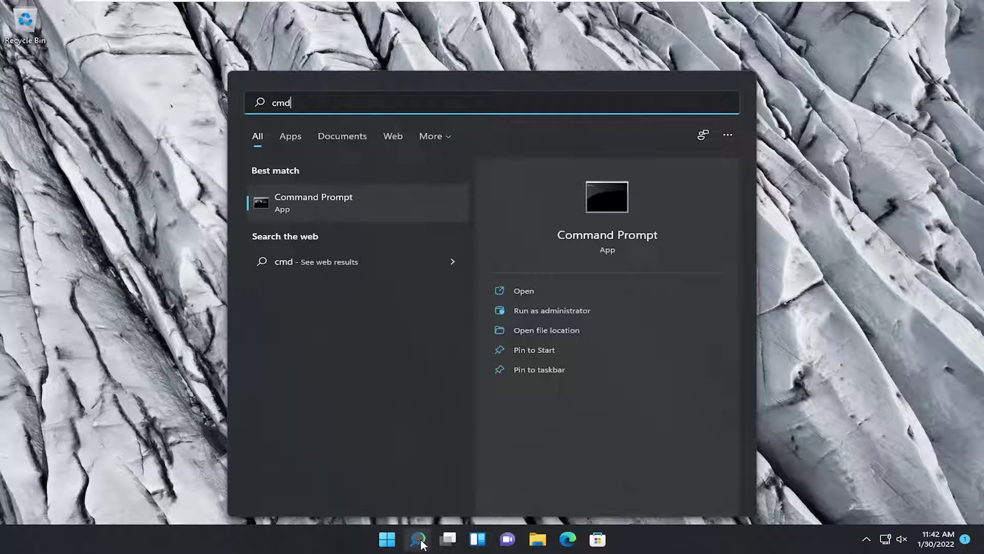
pyautogui.rightClick(305, 204)
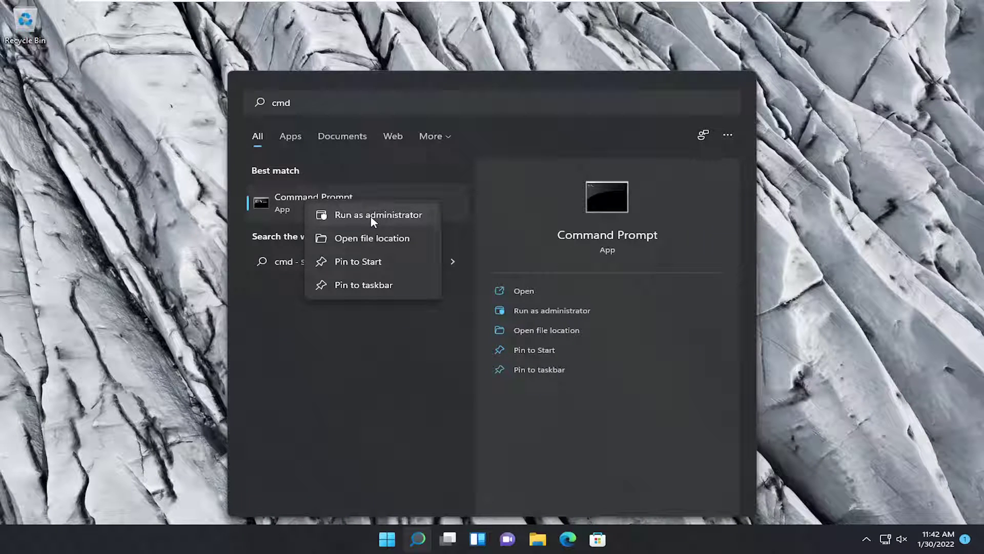
pyautogui.click(371, 215)
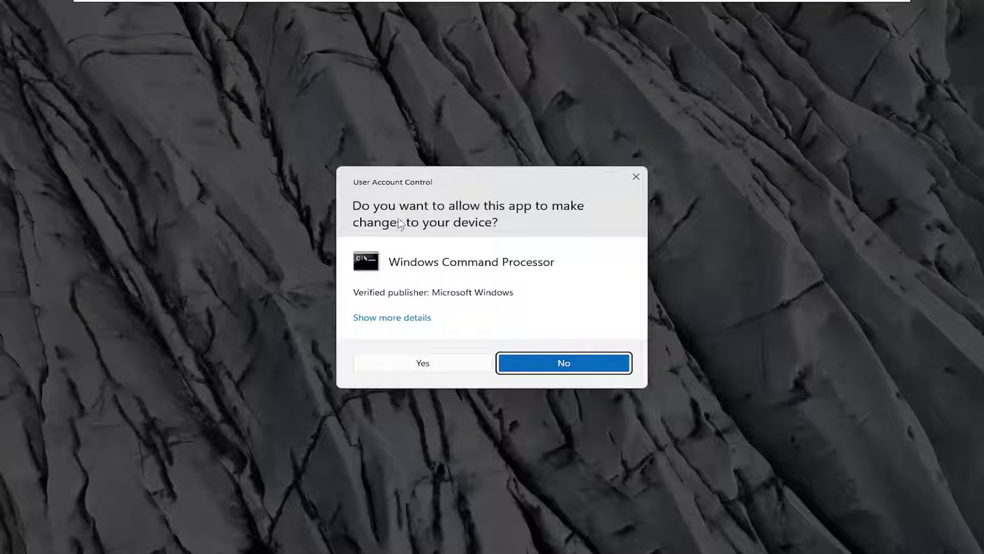
pyautogui.click(417, 365)
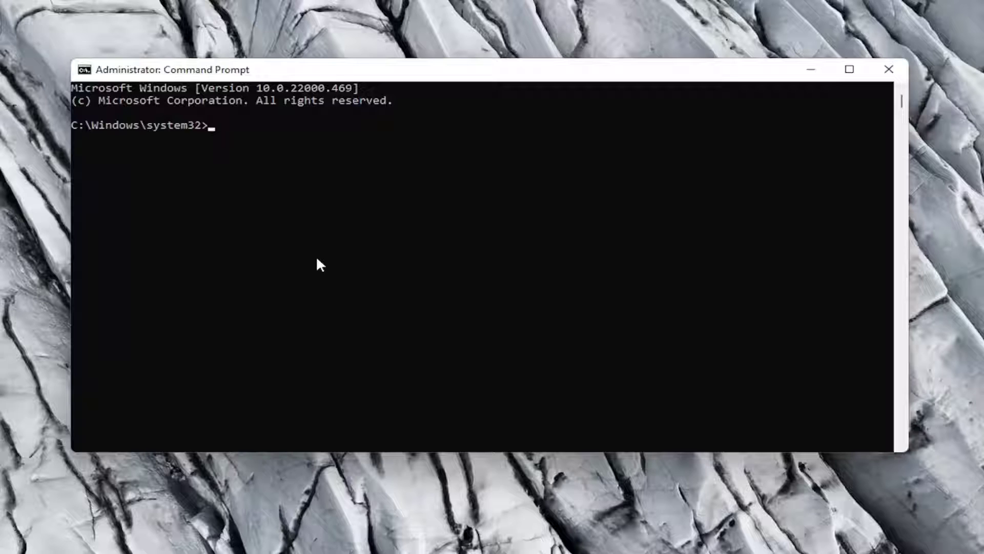
# Run sfc /scannow in the administrator Command Prompt
pyautogui.write('sfc /scannow')
pyautogui.press('Return')
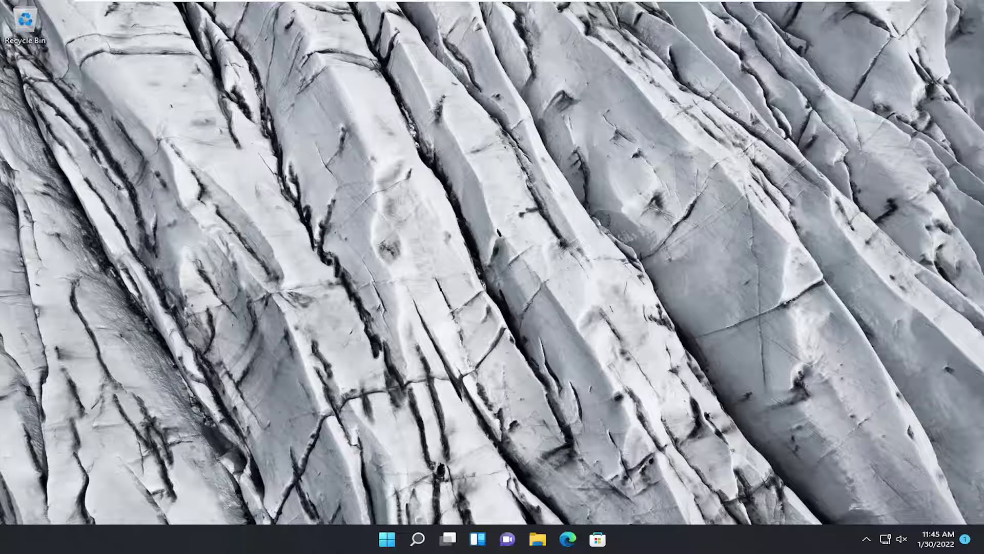
# Launch another administrator Command Prompt from a 'cmd' search and move it to screen centre
pyautogui.click(418, 538)
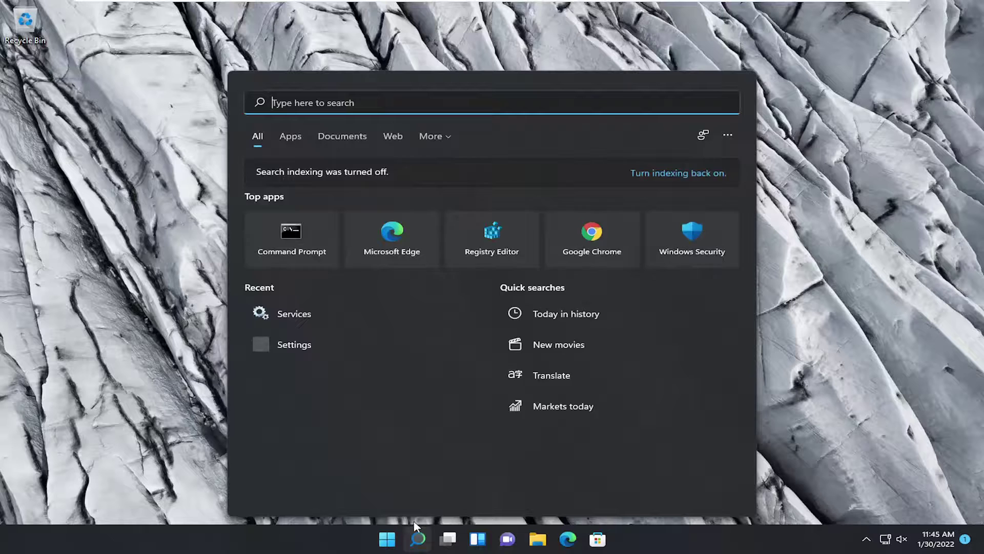
pyautogui.write('cmd')
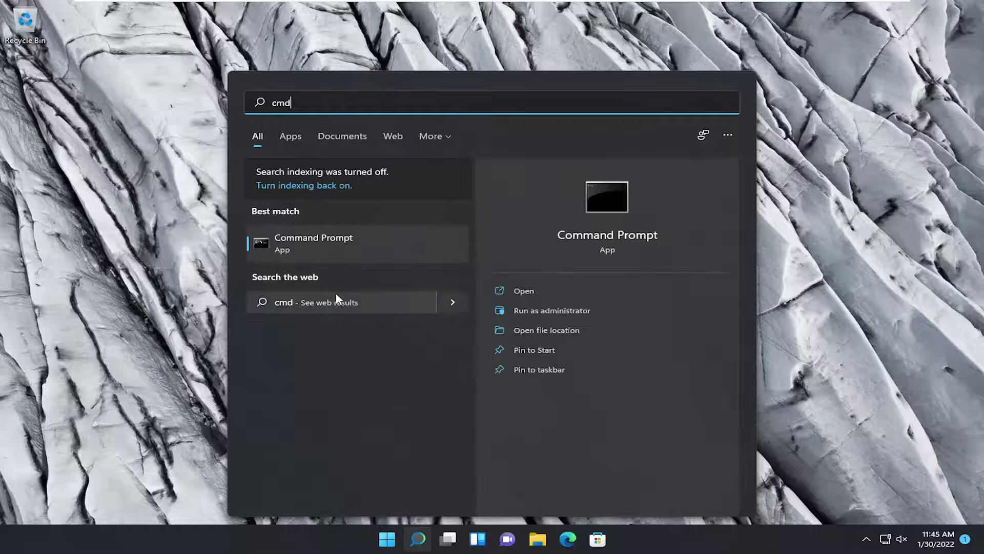
pyautogui.rightClick(306, 245)
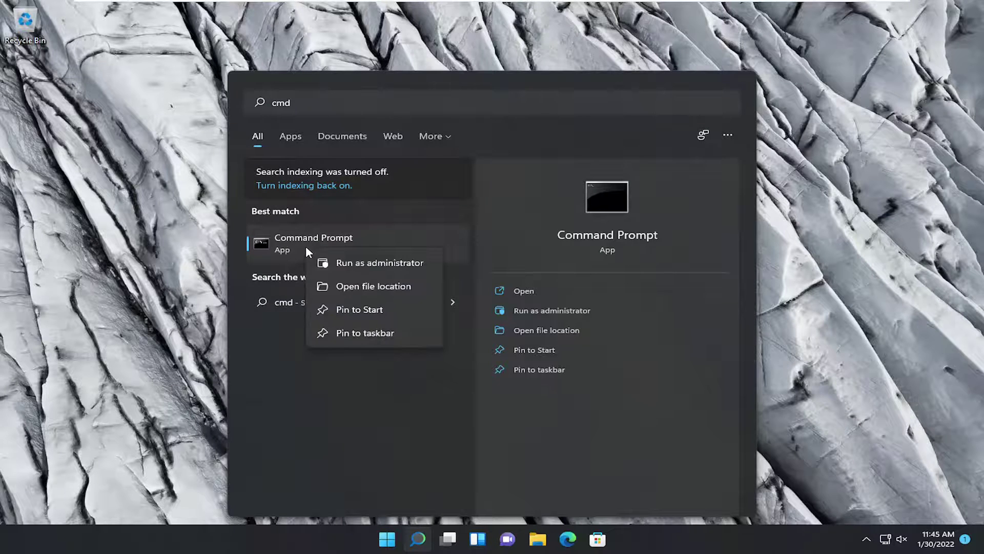
pyautogui.click(339, 264)
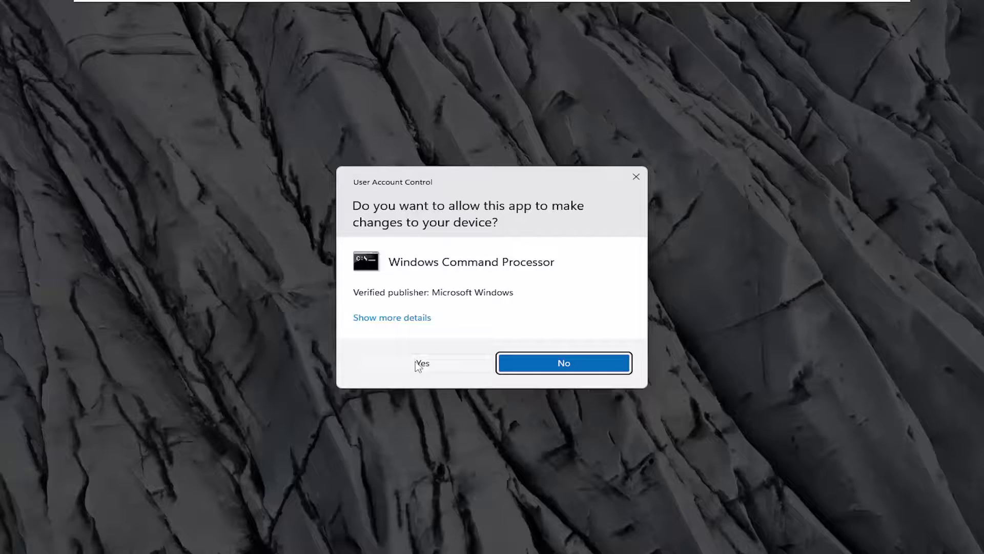
pyautogui.click(419, 365)
pyautogui.moveTo(466, 35); pyautogui.dragTo(577, 100)
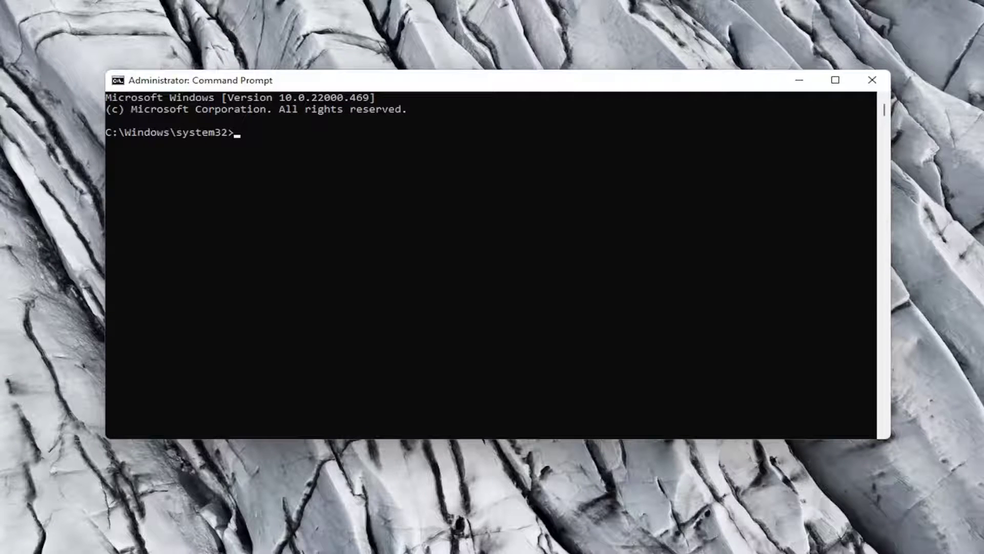
# Paste and run DISM.exe /Online /Cleanup-image /Restorehealth from the title-bar Edit menu
pyautogui.rightClick(472, 82)
pyautogui.moveTo(527, 192)
pyautogui.click(620, 222)
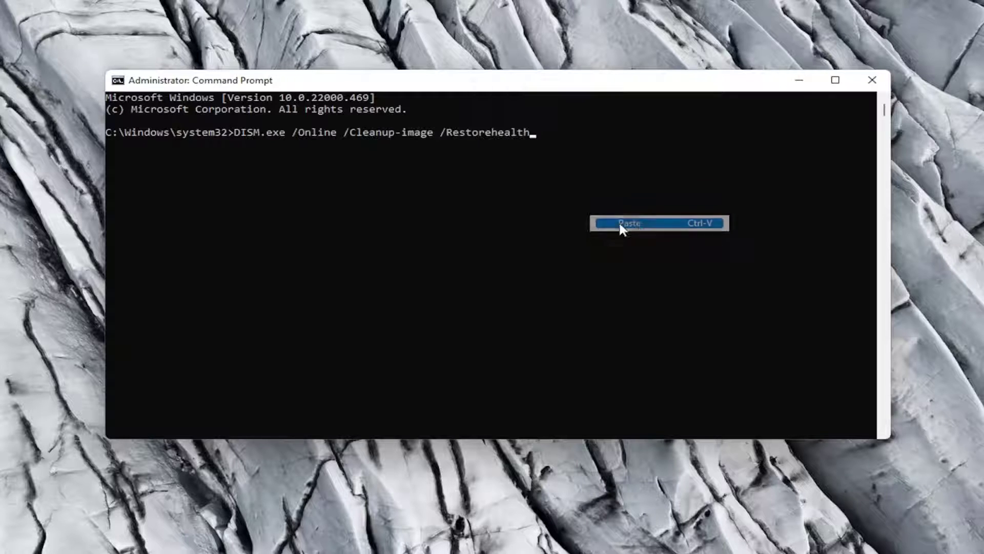
pyautogui.press('Return')
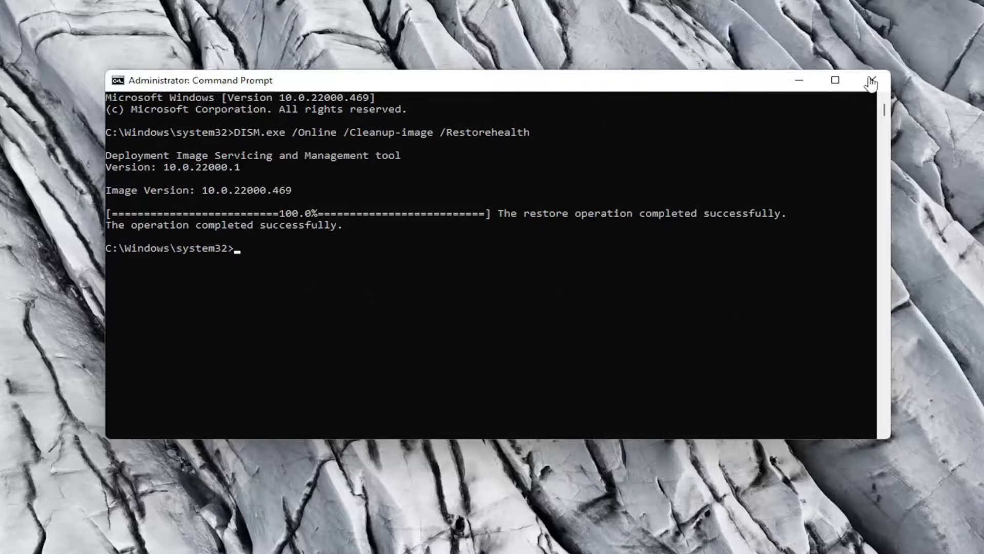
# Close the Command Prompt window and bring up the Win+X quick links menu
pyautogui.click(872, 82)
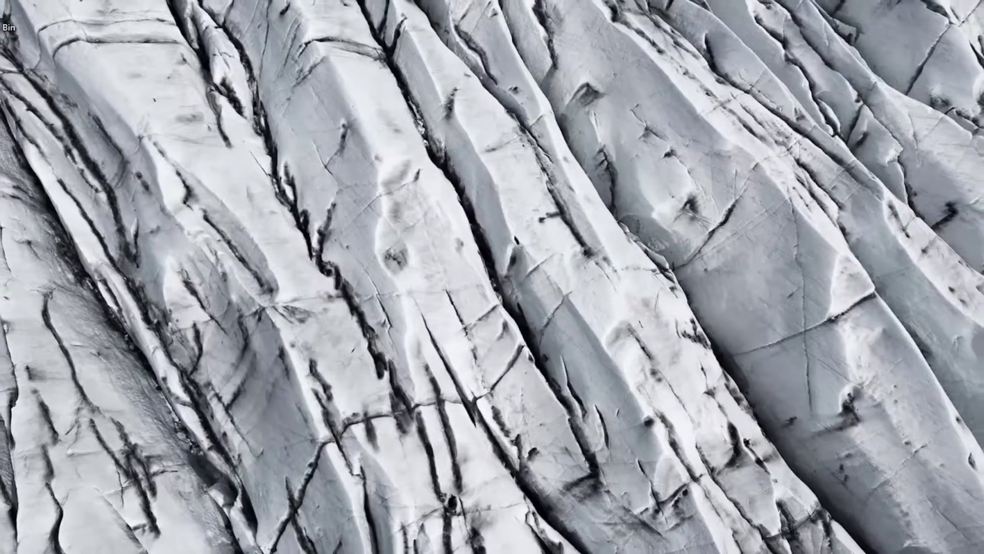
pyautogui.rightClick(387, 539)
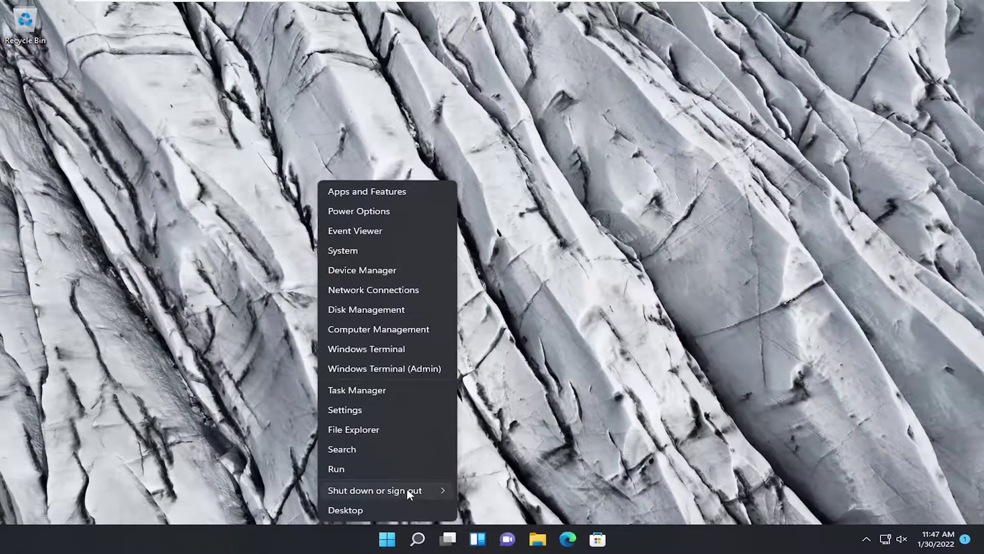